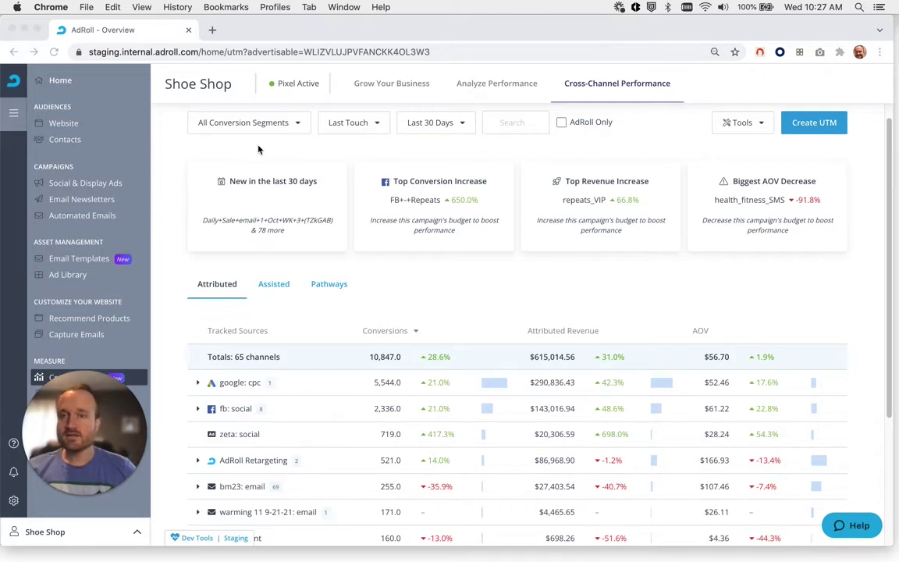
# Step: Review the conversion segment, attribution model and date range filters without changing them
pyautogui.click(214, 91)
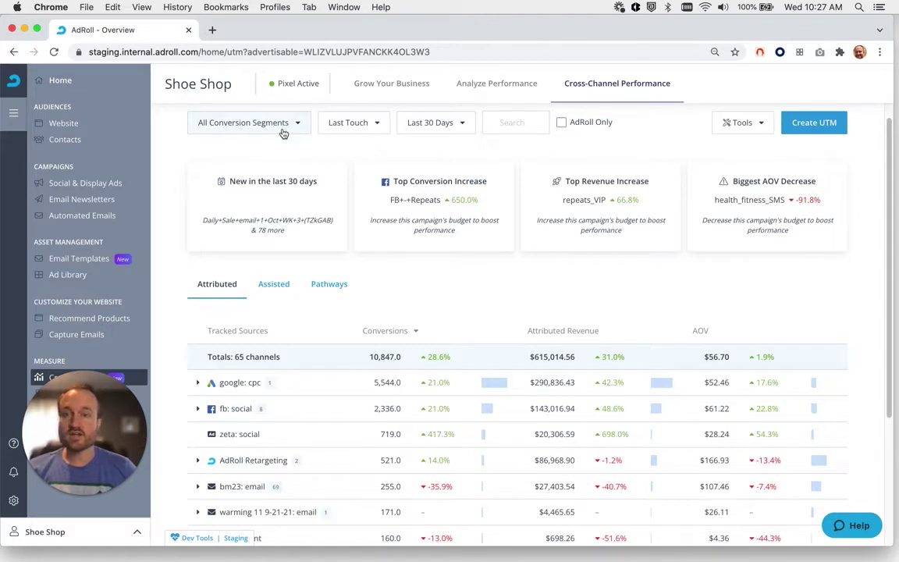
pyautogui.click(194, 127)
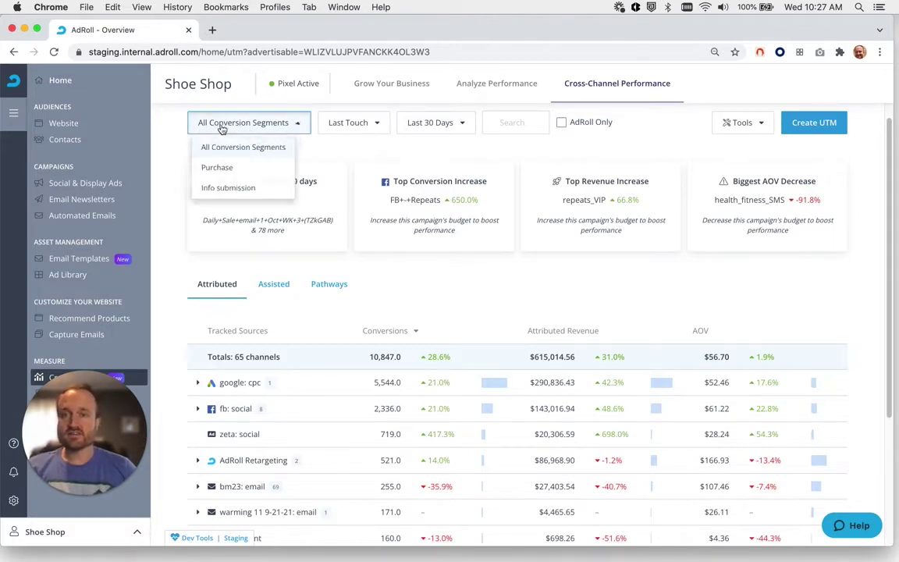
pyautogui.click(346, 128)
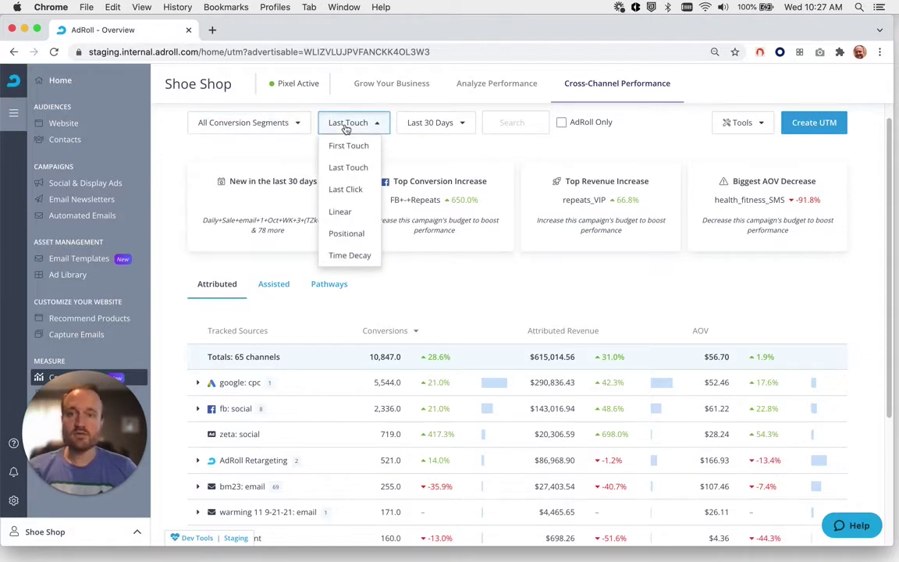
pyautogui.click(419, 125)
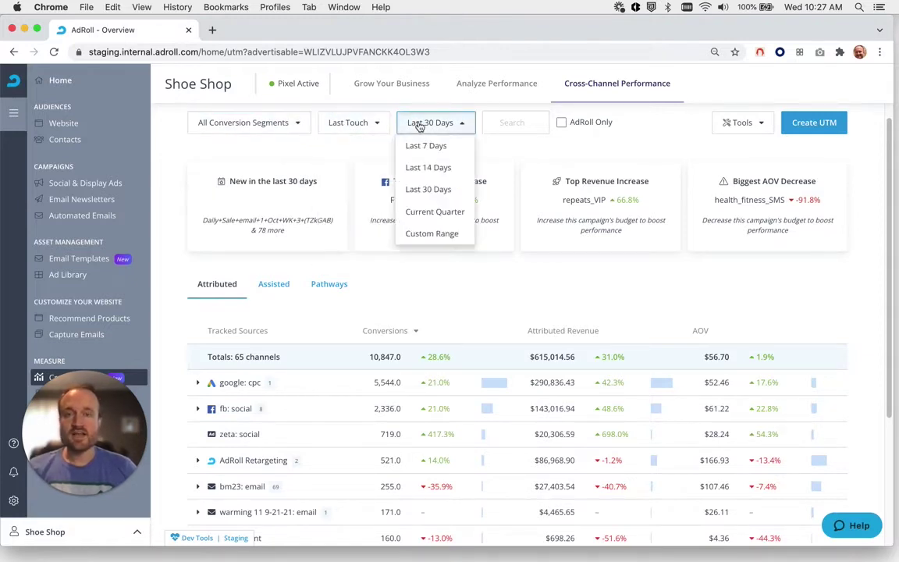
pyautogui.click(464, 126)
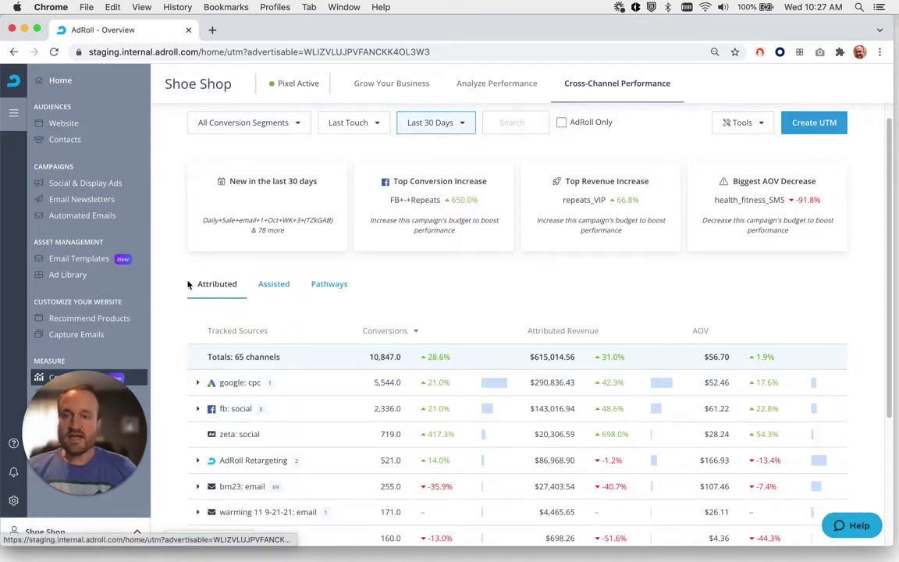
# Step: Expand and collapse fb: social's campaign rows and highlight its 2,336.0 attributed conversions
pyautogui.scroll(-3, 377, 297)
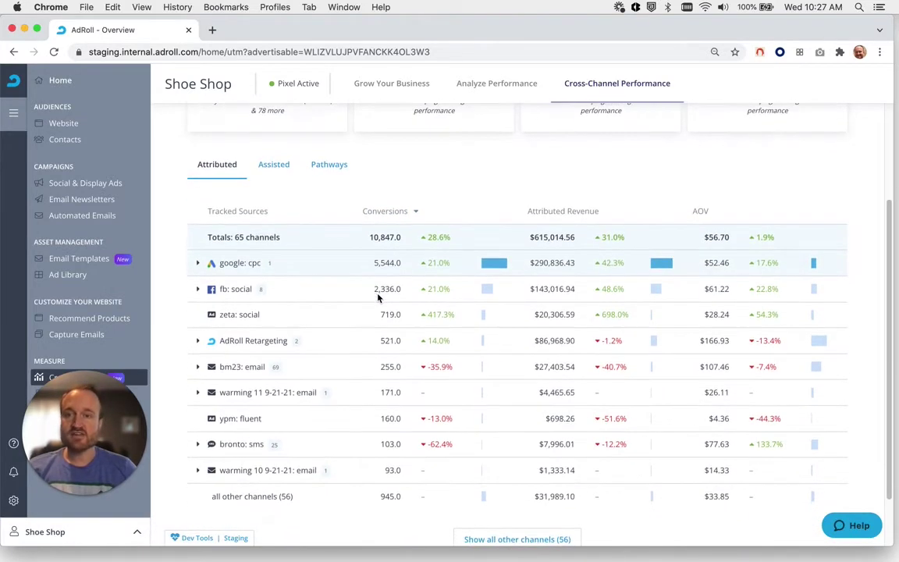
pyautogui.scroll(-1, 377, 296)
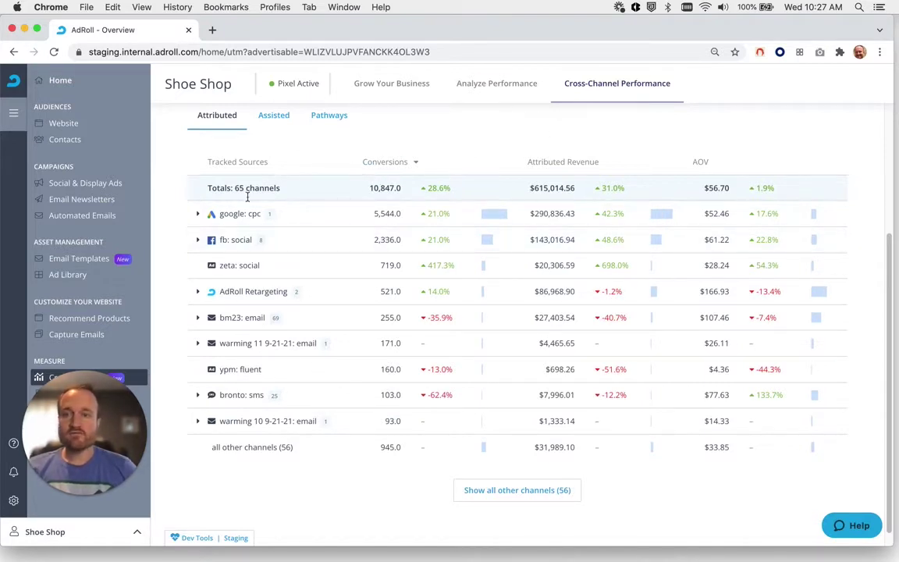
pyautogui.click(266, 245)
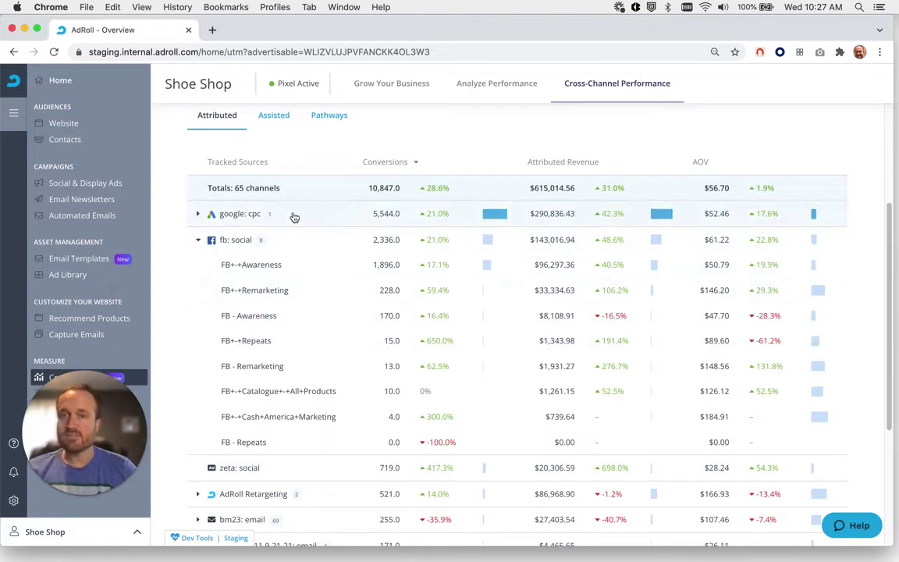
pyautogui.click(286, 238)
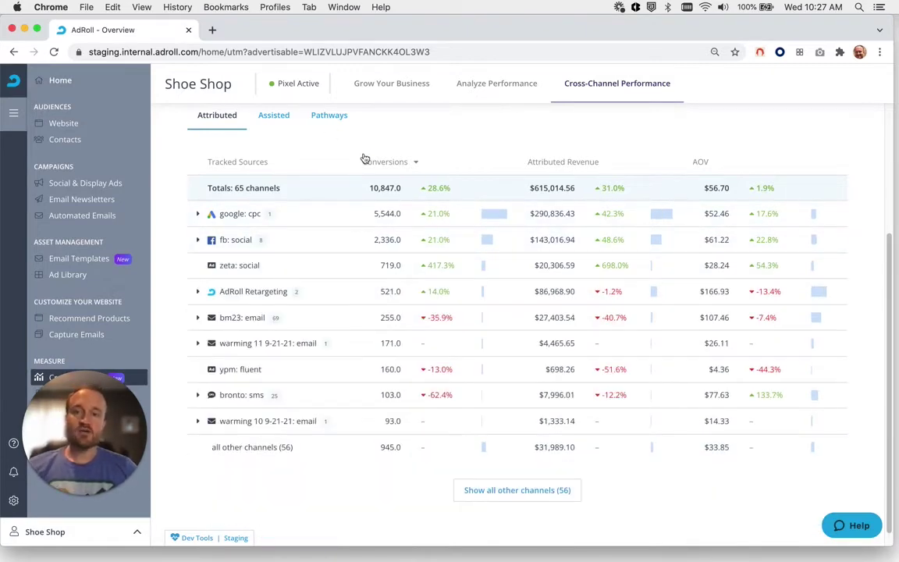
pyautogui.scroll(5, 363, 160)
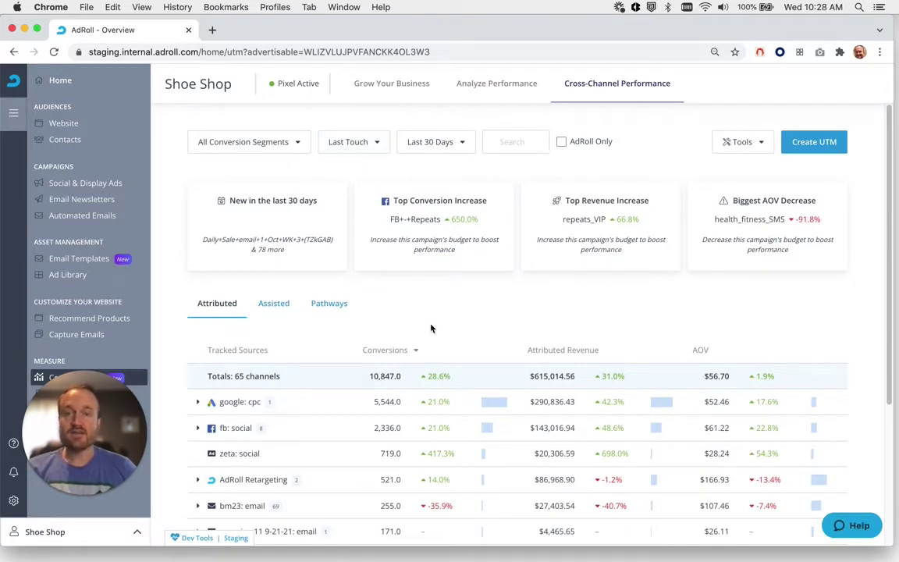
pyautogui.scroll(-5, 430, 327)
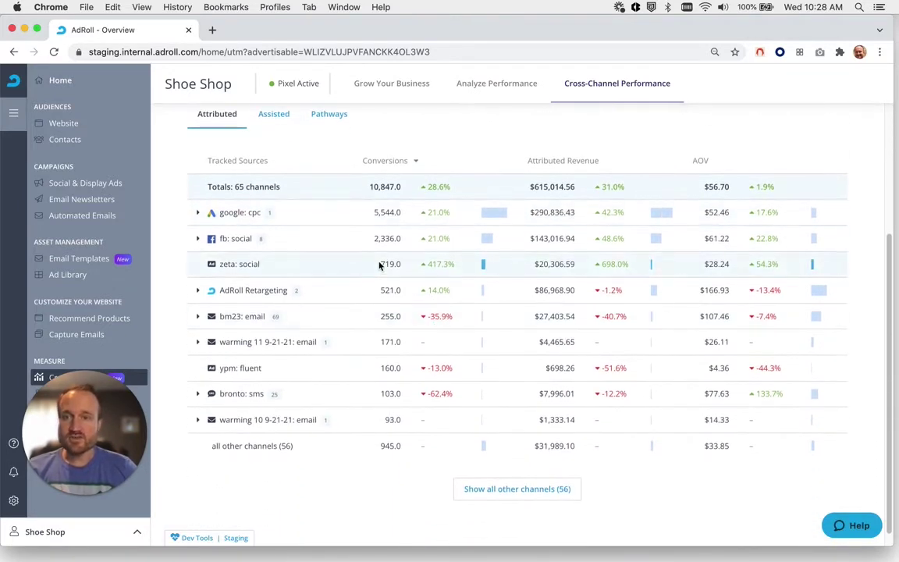
pyautogui.moveTo(374, 240); pyautogui.dragTo(412, 240)
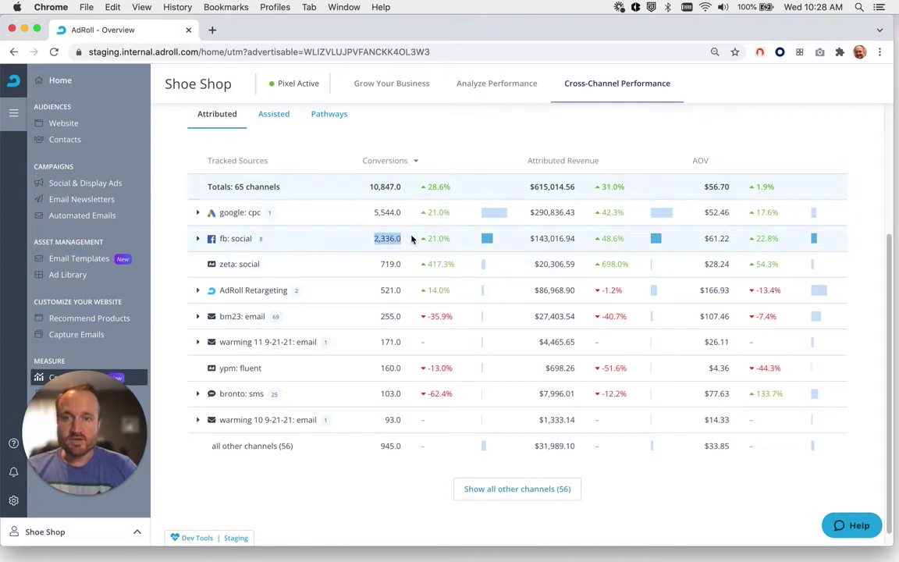
pyautogui.click(540, 237)
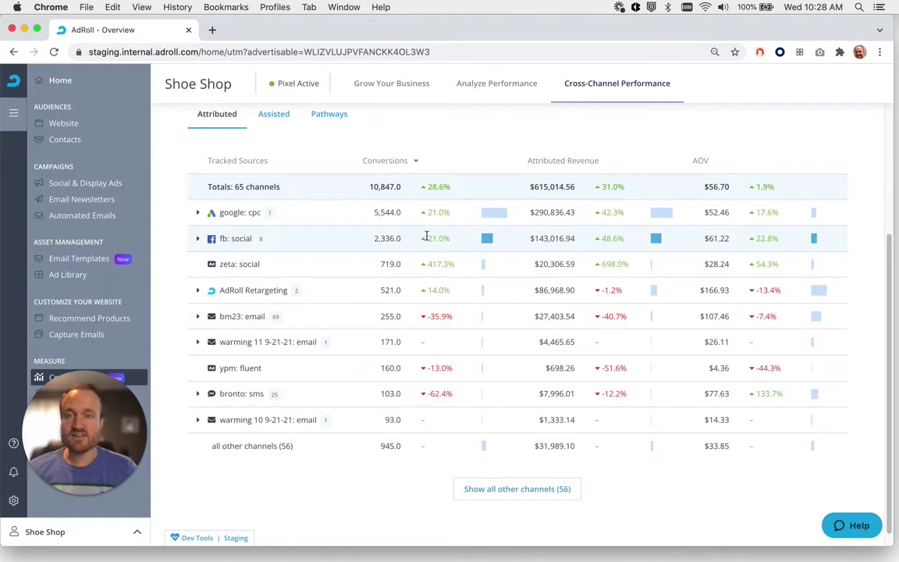
# Step: Show and then hide the eight FB campaigns under fb: social
pyautogui.click(286, 240)
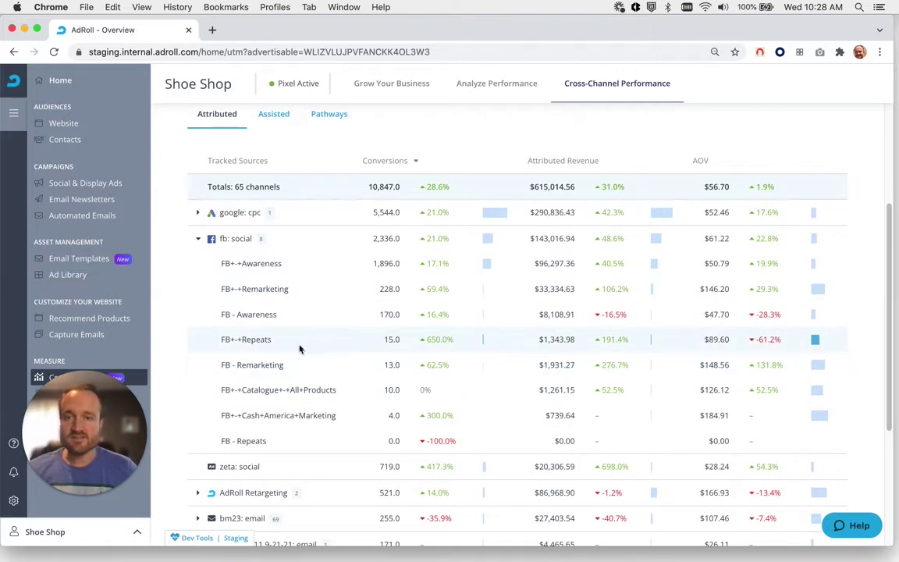
pyautogui.click(300, 242)
pyautogui.scroll(1, 277, 125)
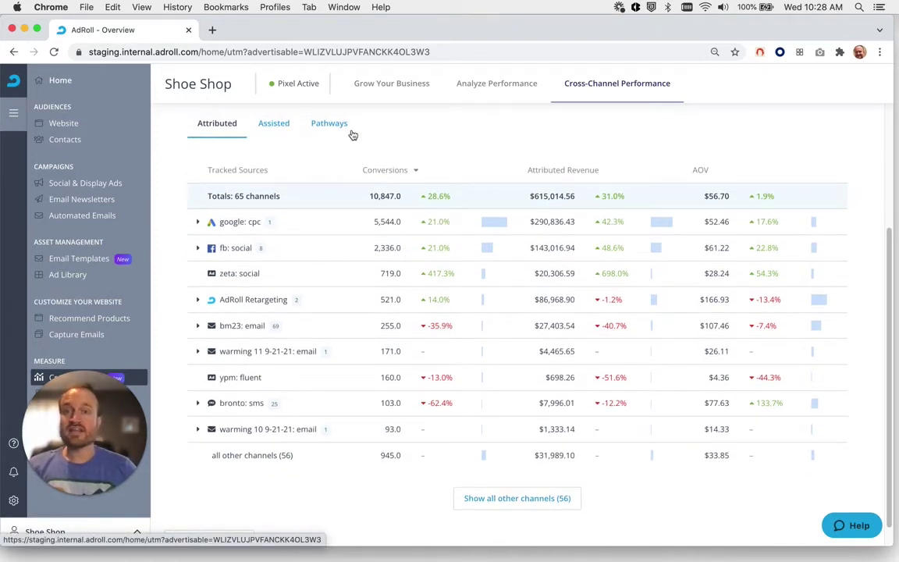
# Step: Switch to the Assisted view and check fb: social's campaign breakdown of assisted conversions
pyautogui.click(275, 124)
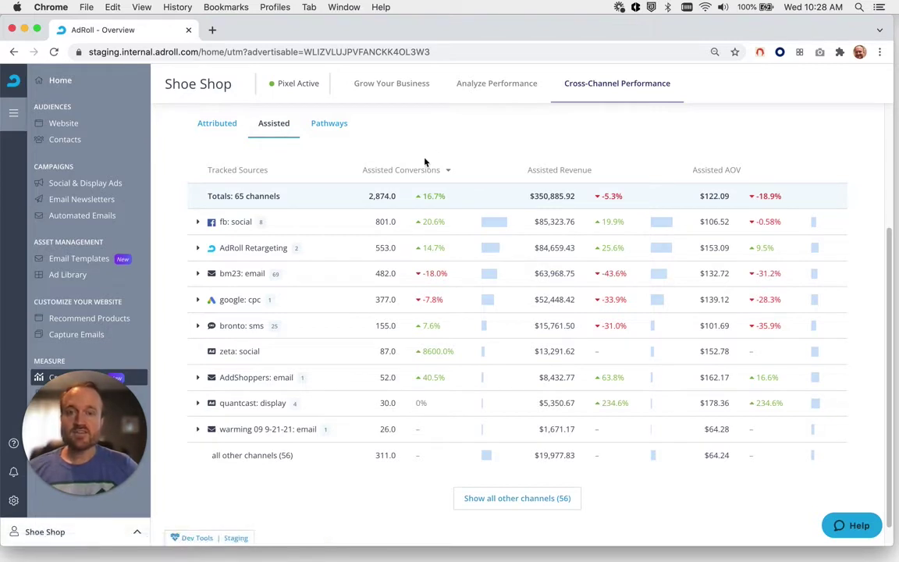
pyautogui.click(265, 223)
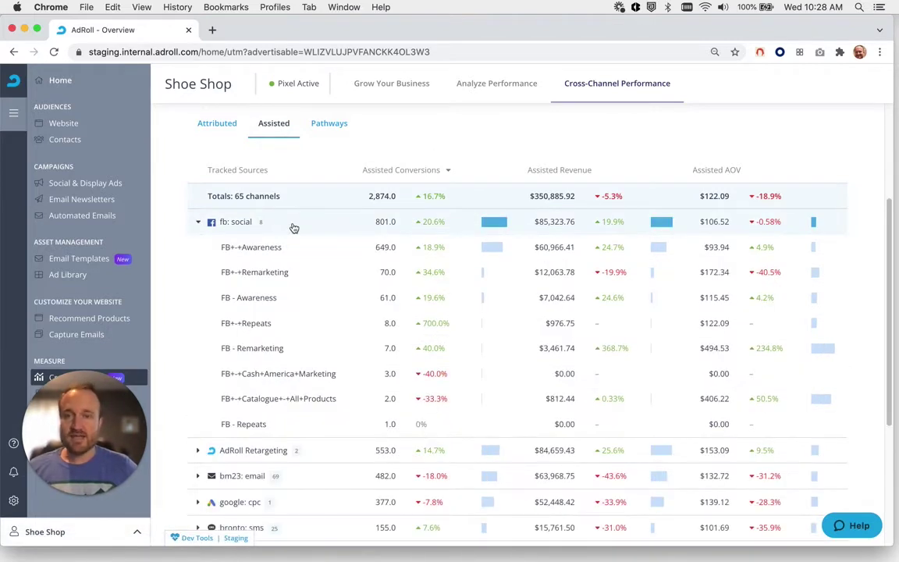
pyautogui.click(294, 227)
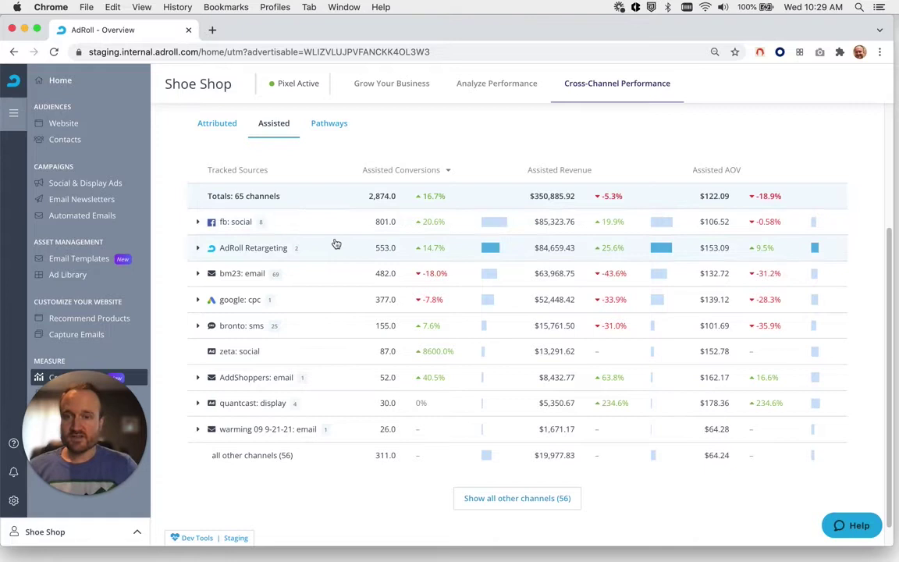
pyautogui.moveTo(375, 248); pyautogui.dragTo(388, 248)
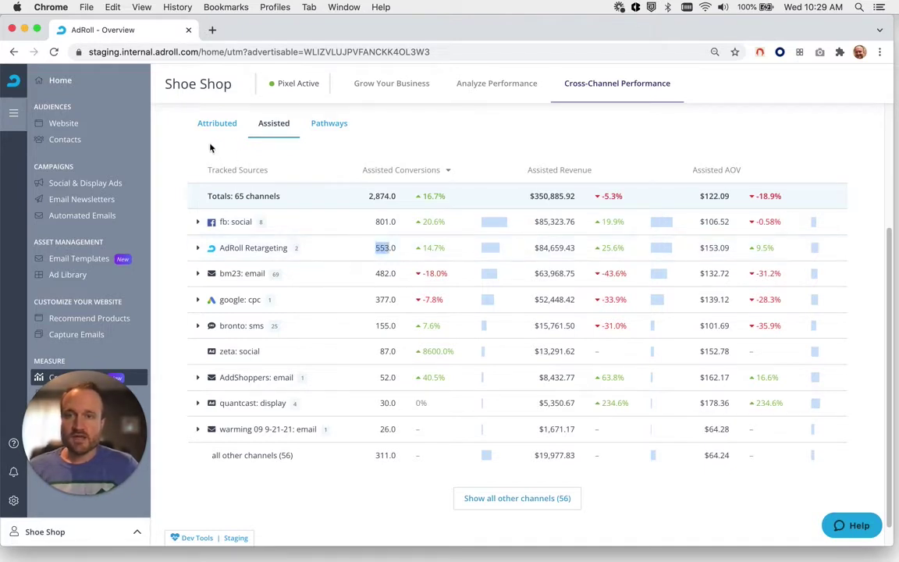
# Step: Compare AdRoll Retargeting's attributed 521.0 with its assisted 553.0 conversions
pyautogui.click(199, 125)
pyautogui.moveTo(379, 302); pyautogui.dragTo(403, 301)
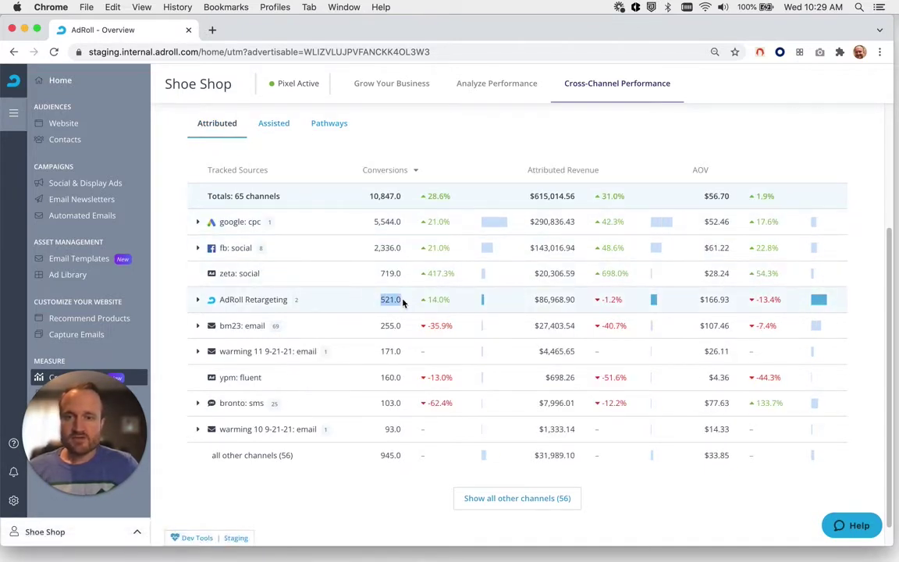
pyautogui.click(277, 125)
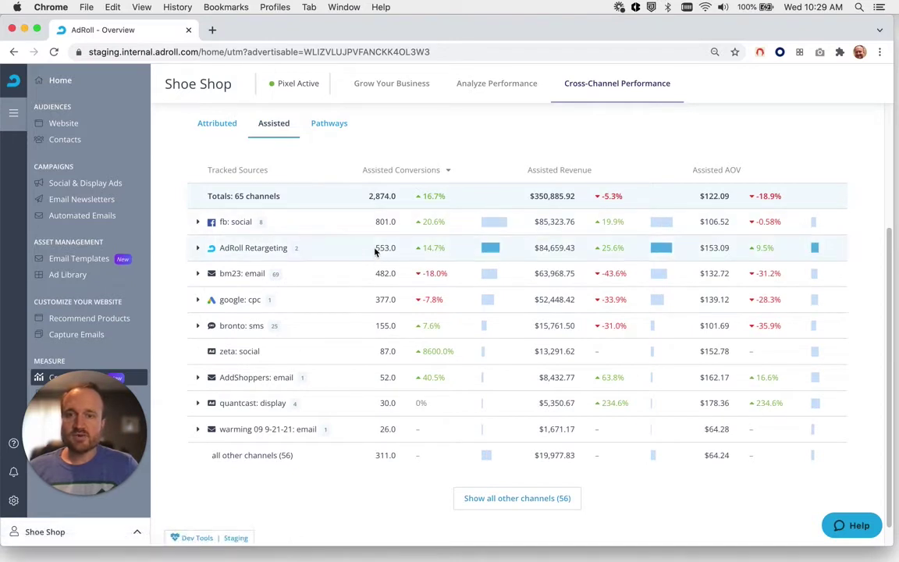
pyautogui.moveTo(375, 247); pyautogui.dragTo(396, 248)
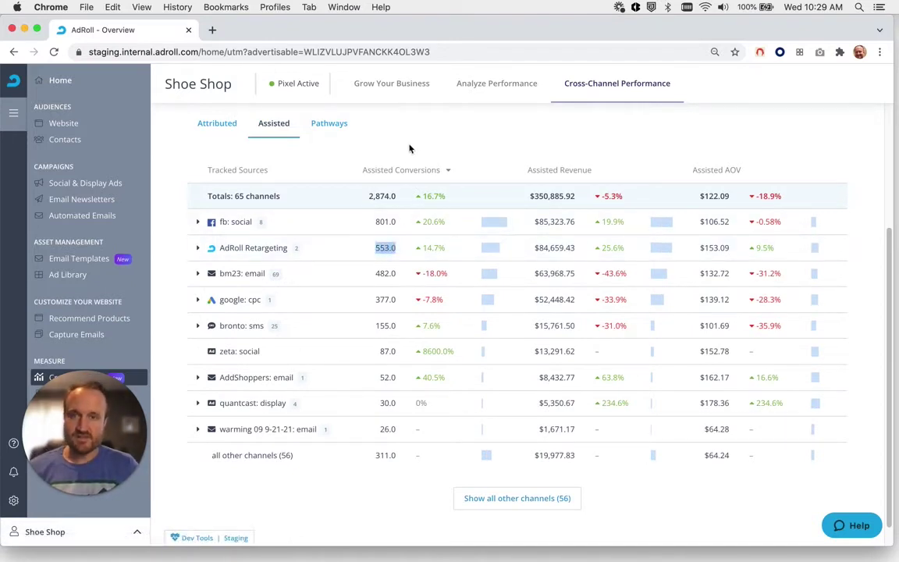
pyautogui.click(430, 137)
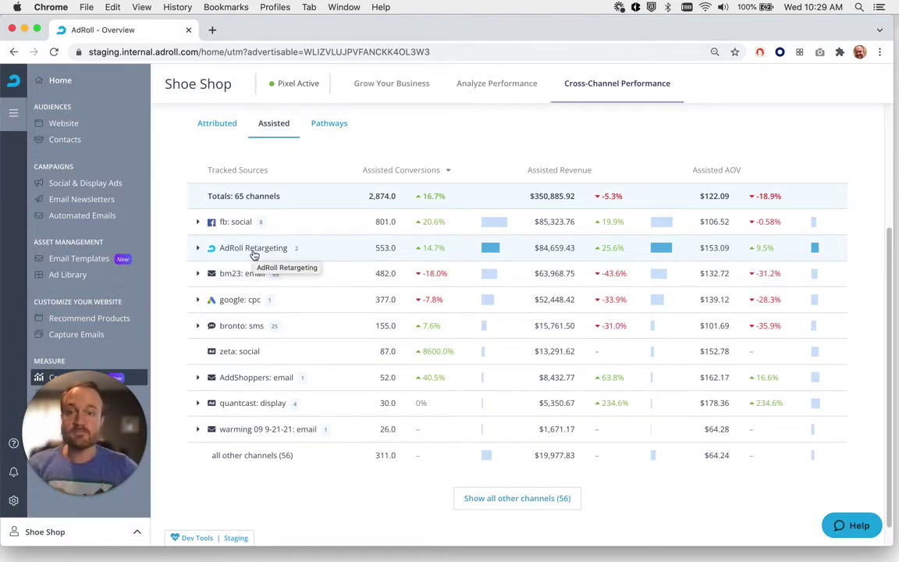
# Step: Show the Pathways table, led by Direct/Organic with 15,489 conversions, and scroll through it
pyautogui.click(327, 127)
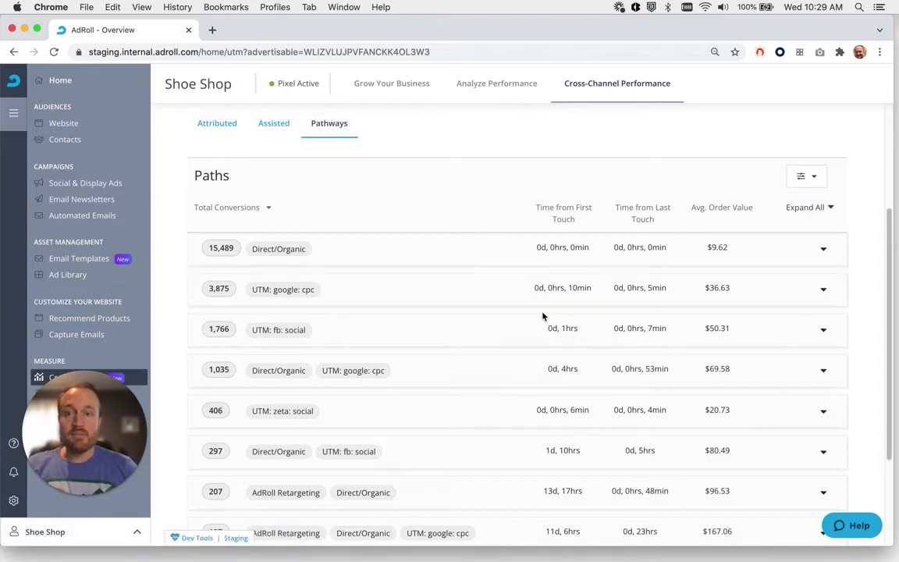
pyautogui.scroll(-3, 543, 316)
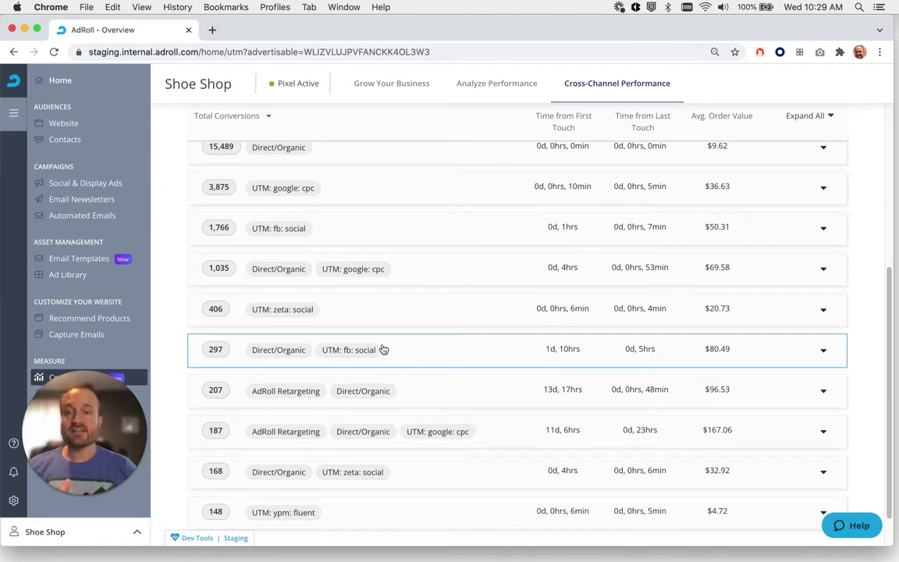
pyautogui.scroll(5, 407, 351)
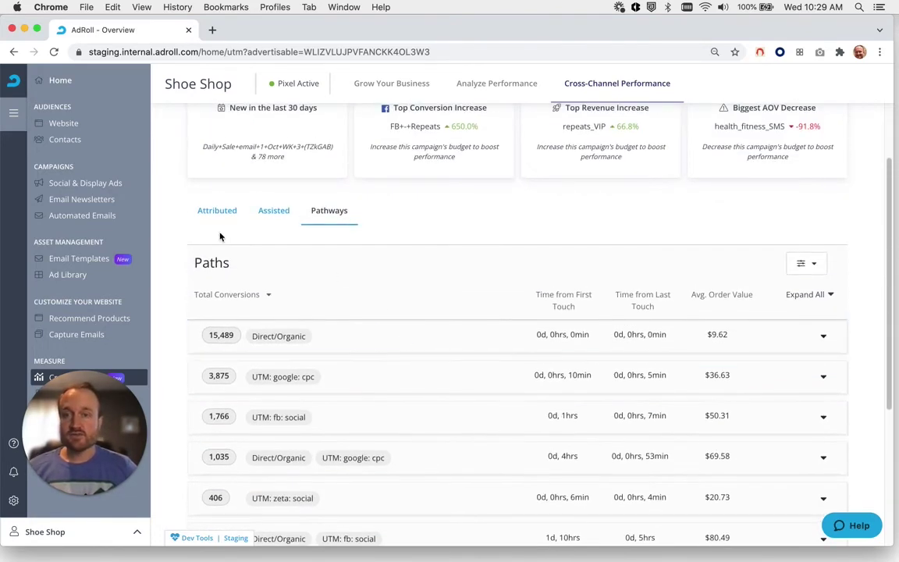
pyautogui.scroll(2, 430, 275)
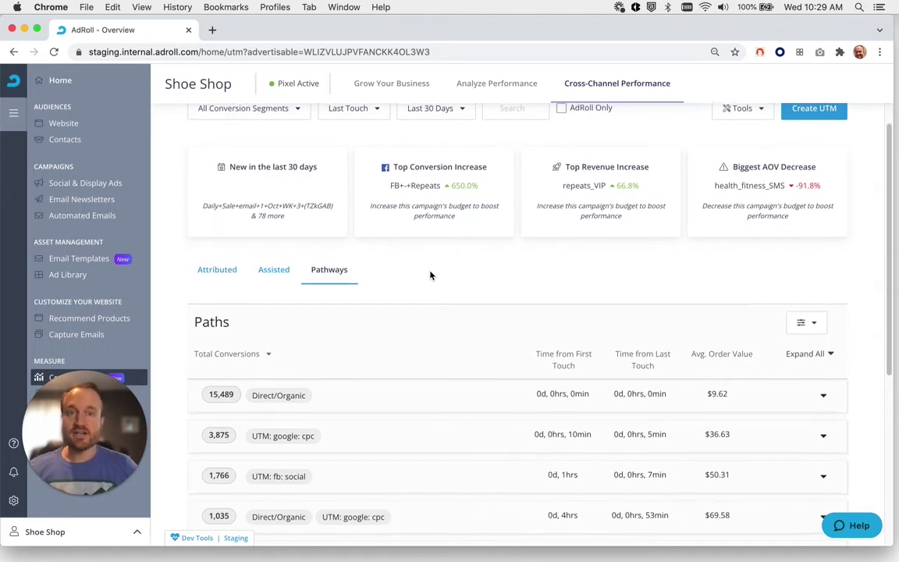
pyautogui.scroll(1, 430, 275)
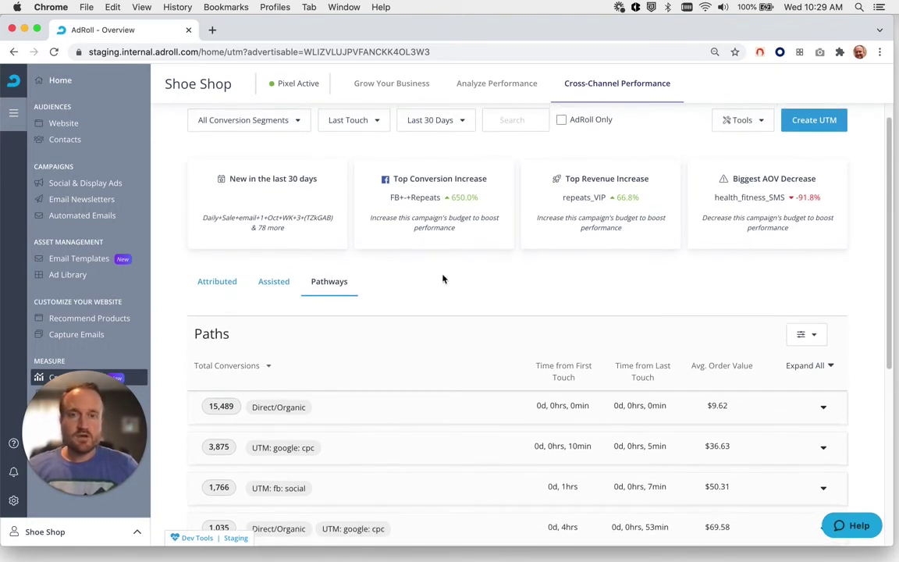
# Step: Return to Attributed view and toggle the Top Conversion Increase card showing FB+-+Repeats up 650%
pyautogui.click(212, 280)
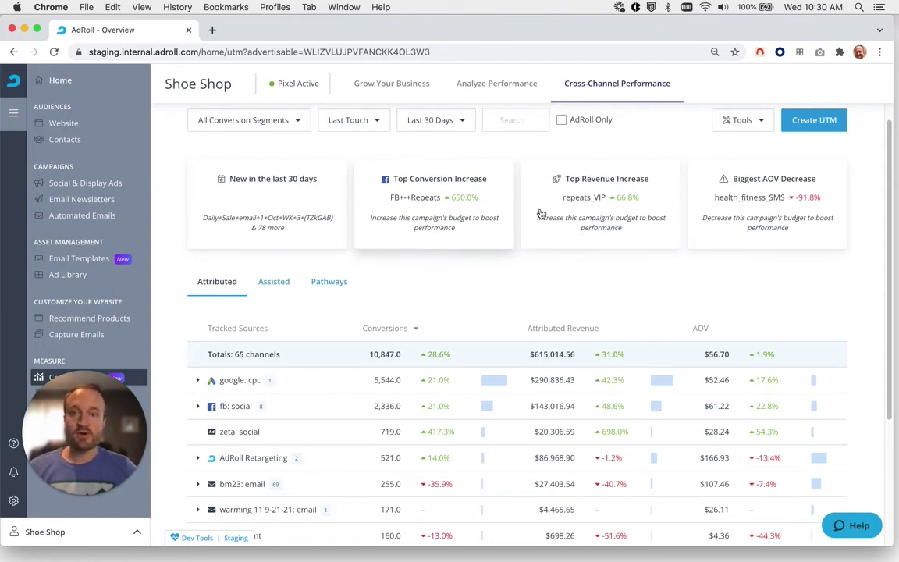
pyautogui.click(423, 211)
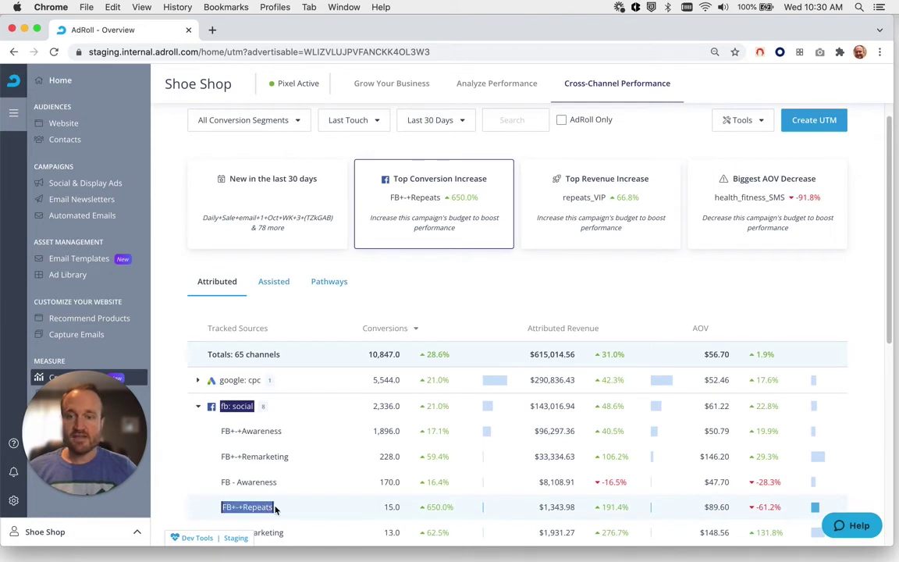
pyautogui.click(410, 195)
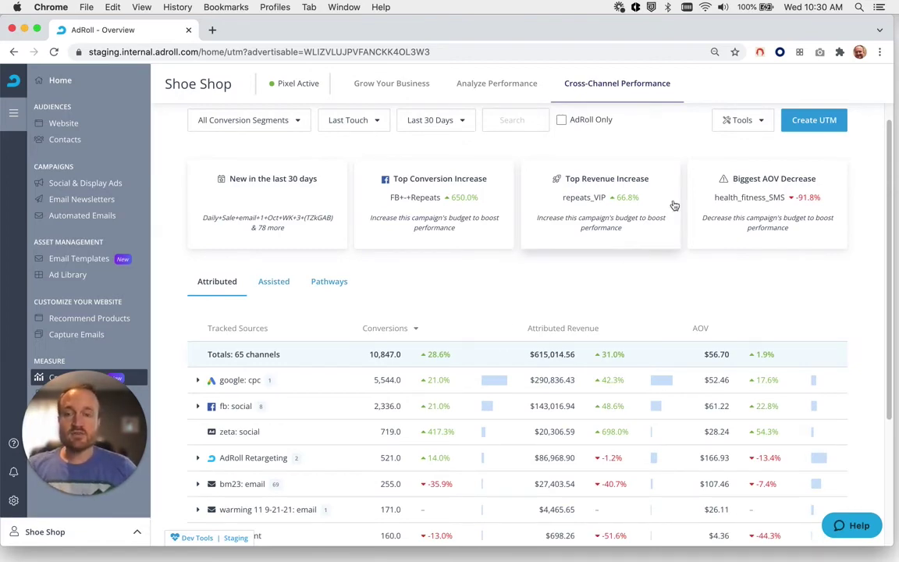
pyautogui.click(808, 121)
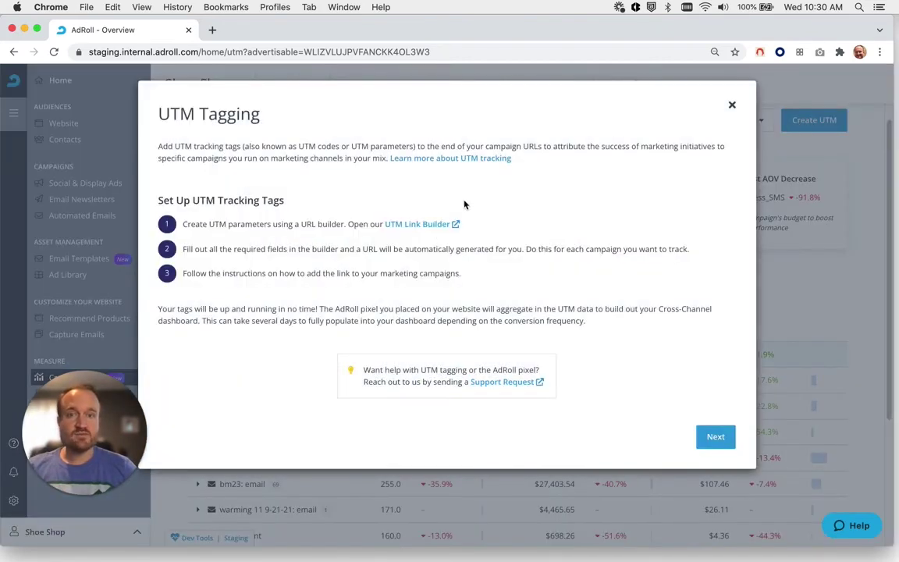
pyautogui.click(398, 225)
pyautogui.click(238, 159)
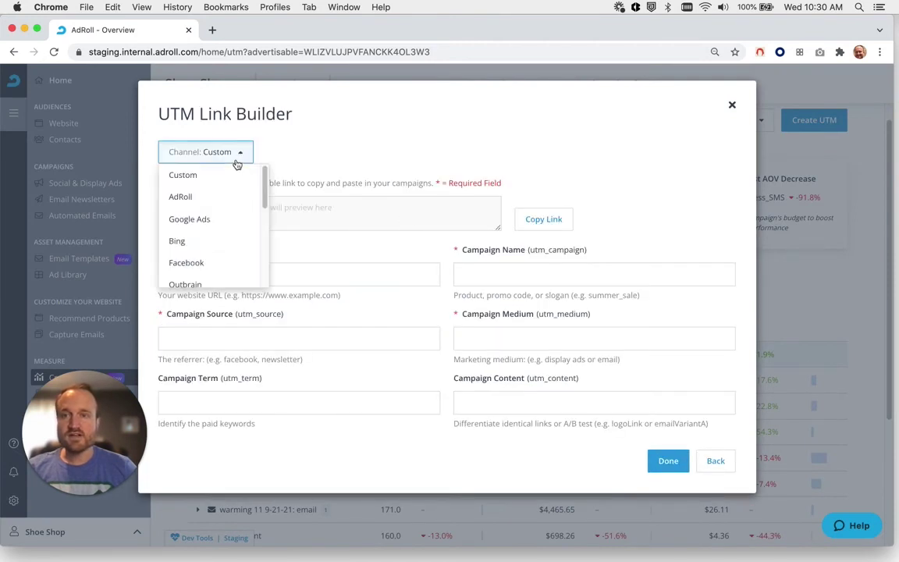
pyautogui.click(180, 265)
pyautogui.click(227, 279)
pyautogui.click(201, 303)
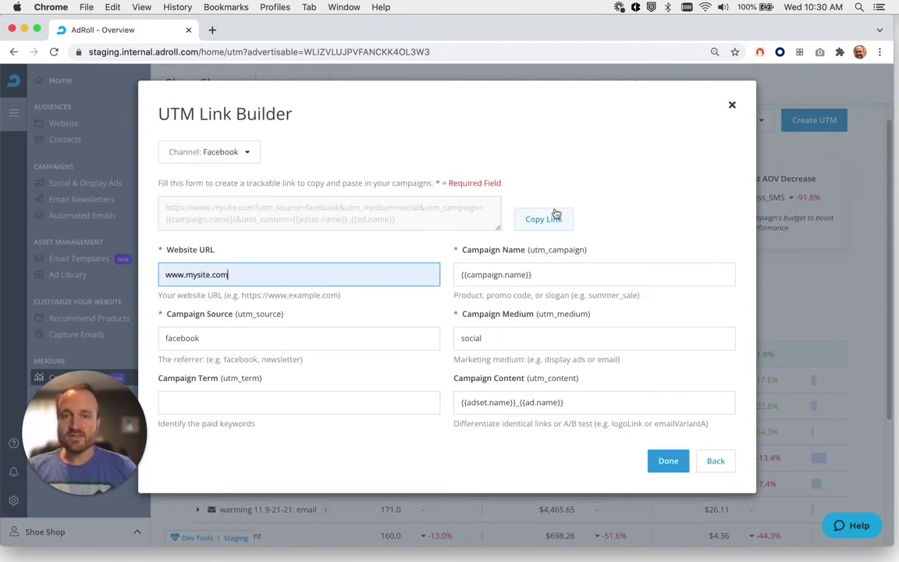
# Step: Copy the generated Facebook trackable link and return to the report, dismissing the notification
pyautogui.press('Tab')
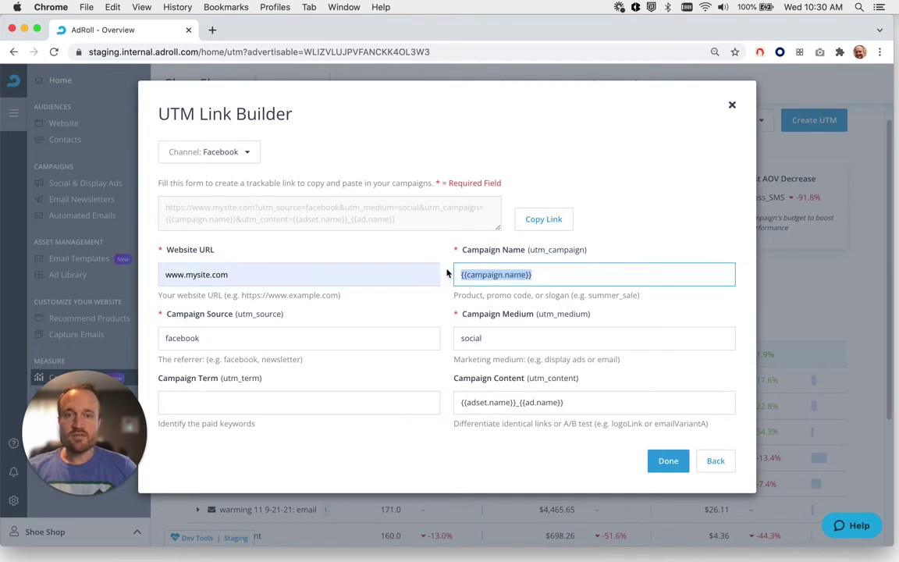
pyautogui.click(624, 238)
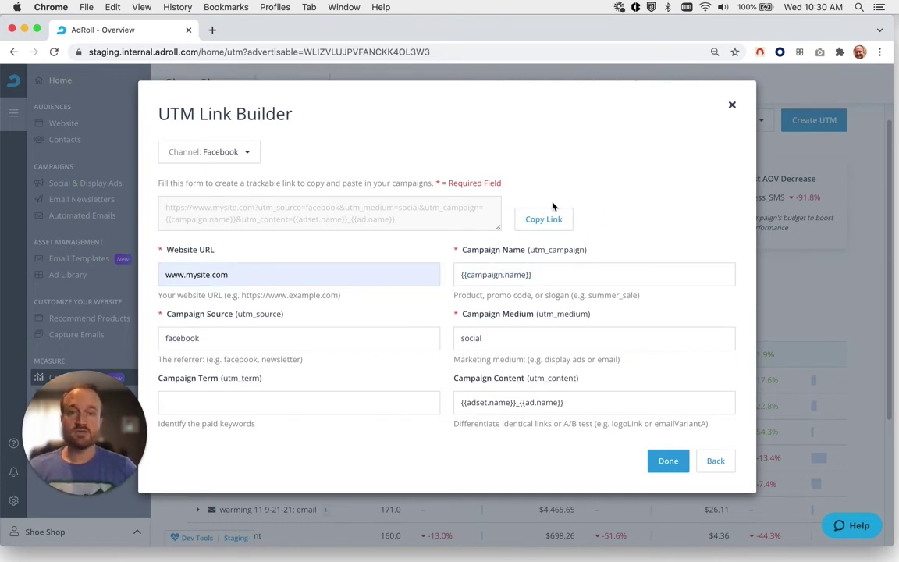
pyautogui.click(529, 220)
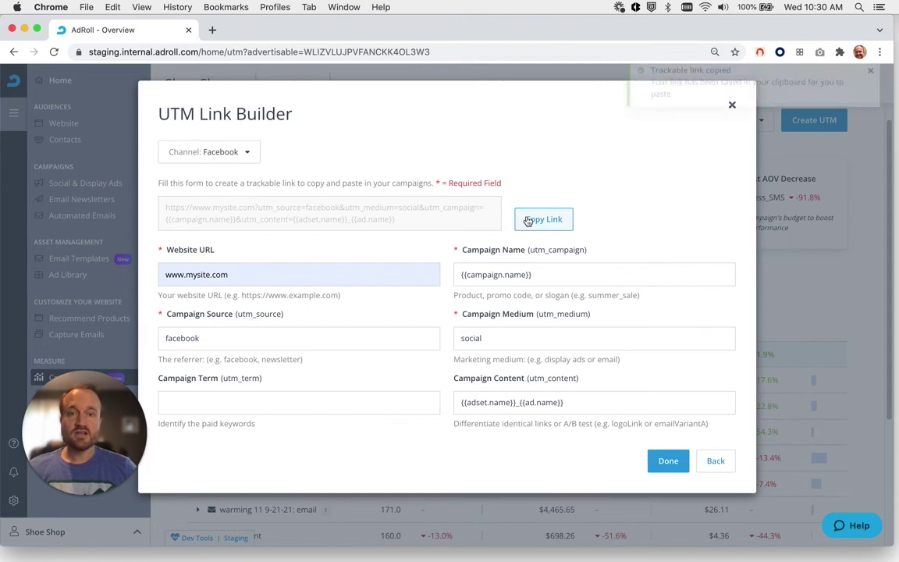
pyautogui.click(712, 463)
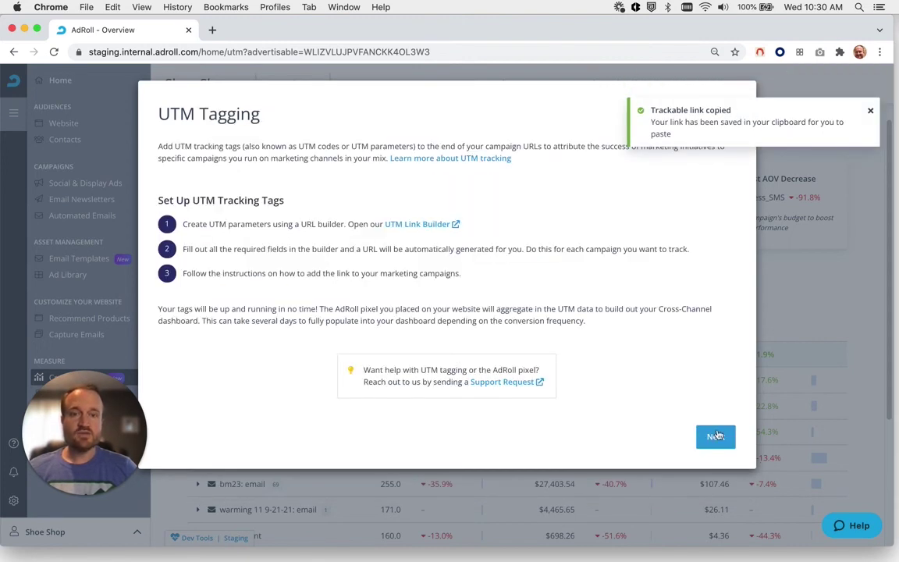
pyautogui.click(869, 112)
pyautogui.click(730, 106)
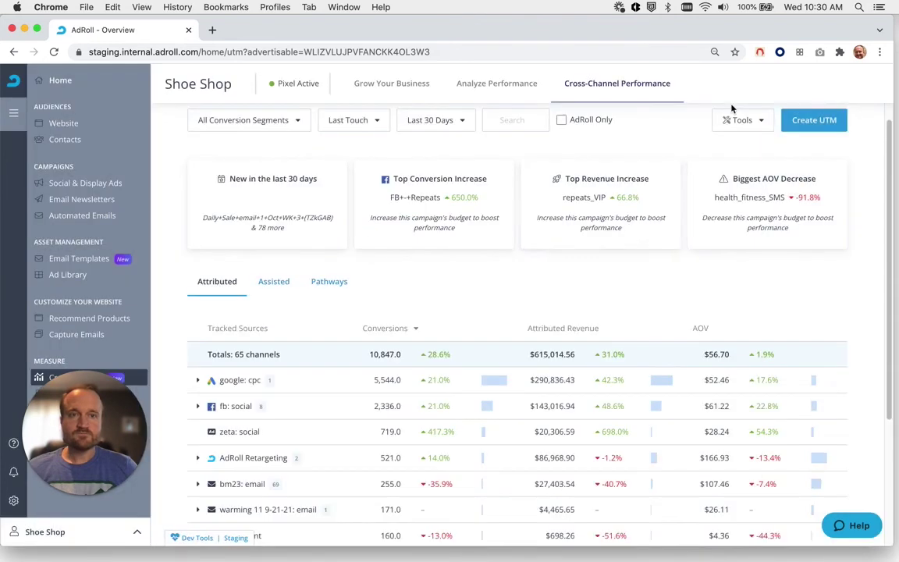